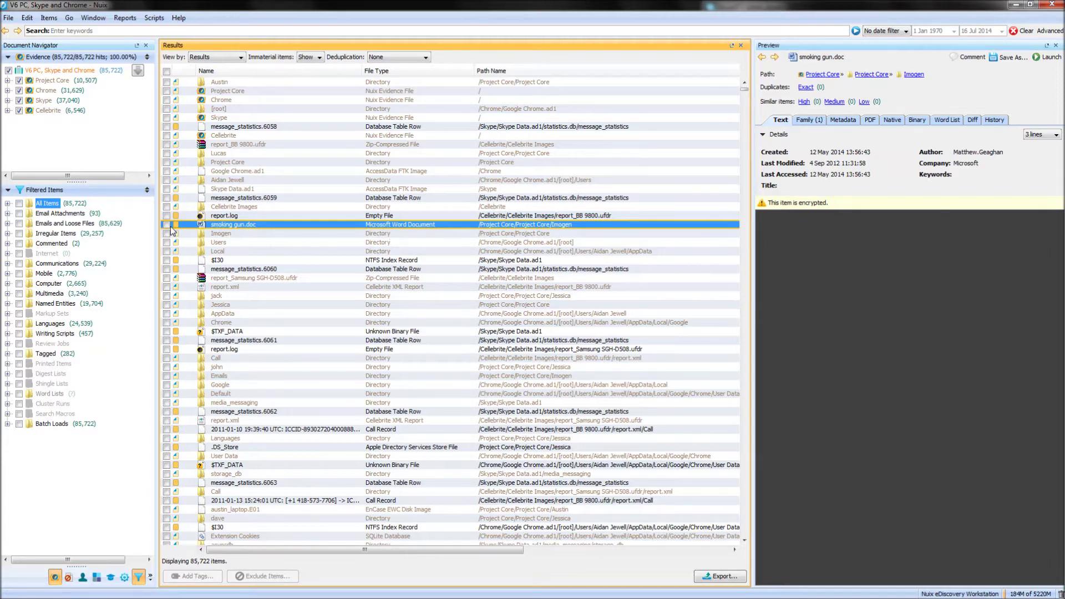
- Expand Irregular Items in Filtered Items to list subcategories such as Encrypted (19)
click(7, 234)
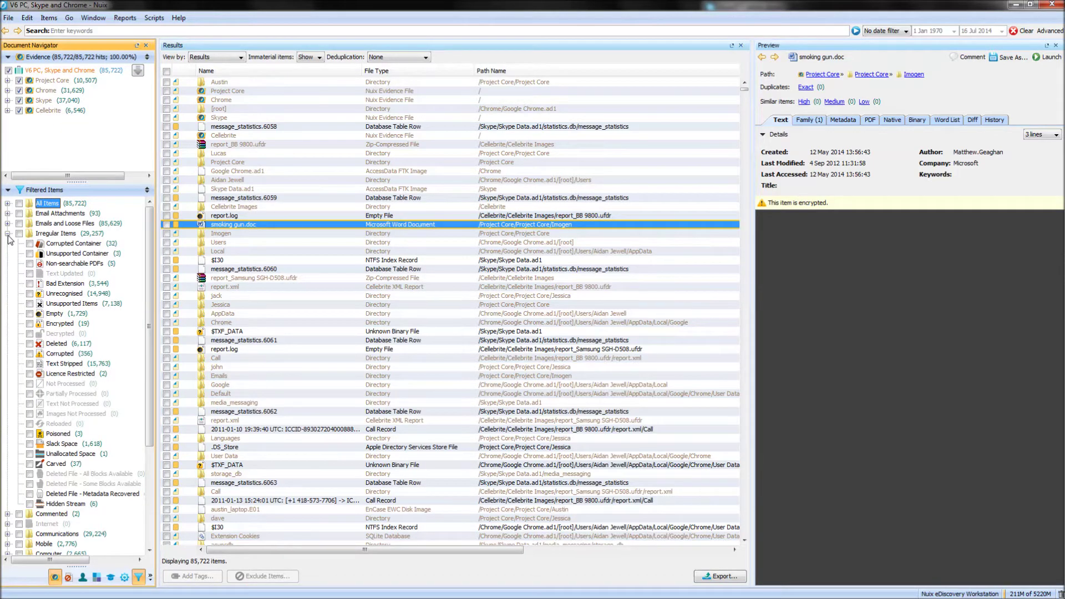
click(50, 234)
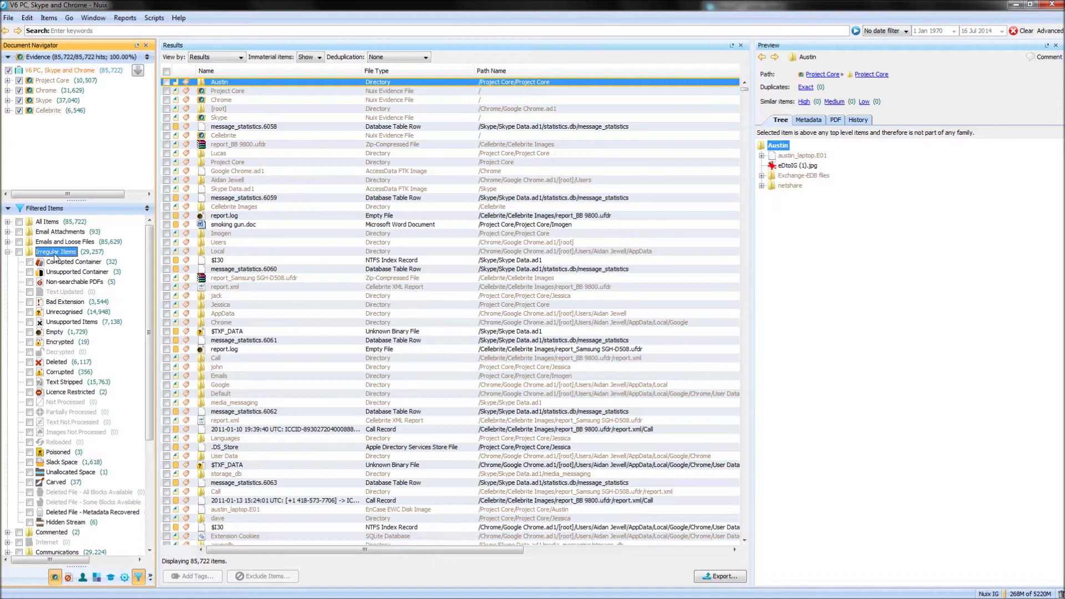
- Filter the results to the 19 Encrypted items and preview Pass SS.xlsx and smoking gun.doc
click(30, 342)
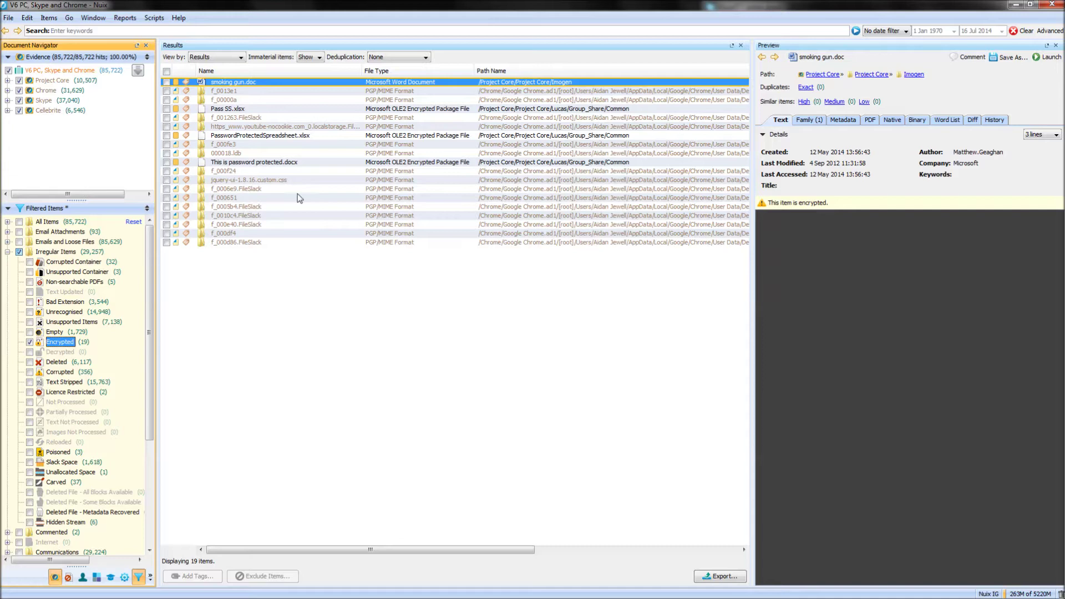
click(253, 109)
click(272, 83)
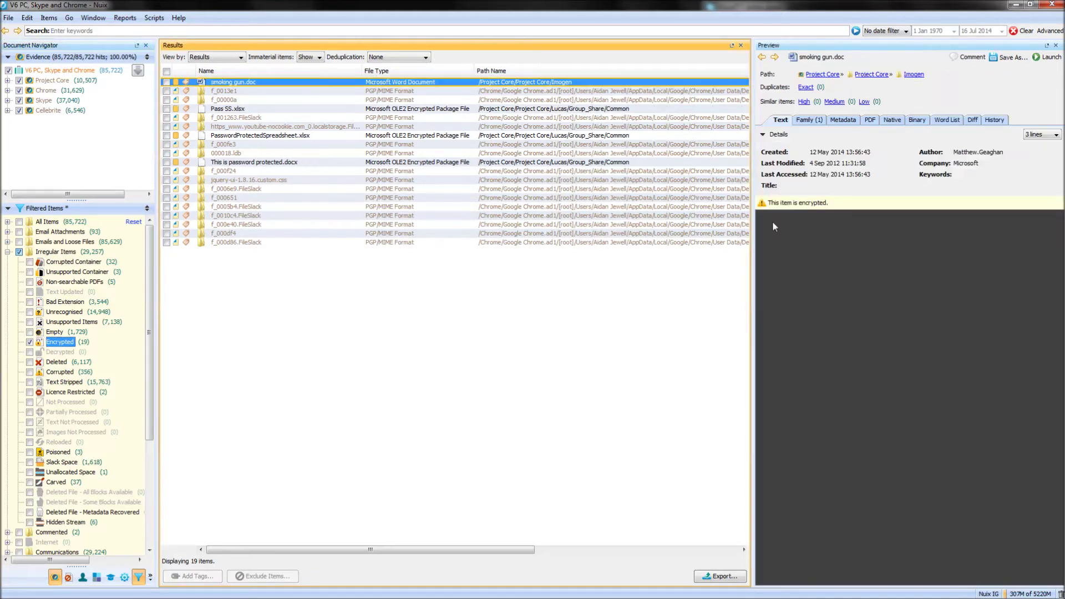
click(801, 277)
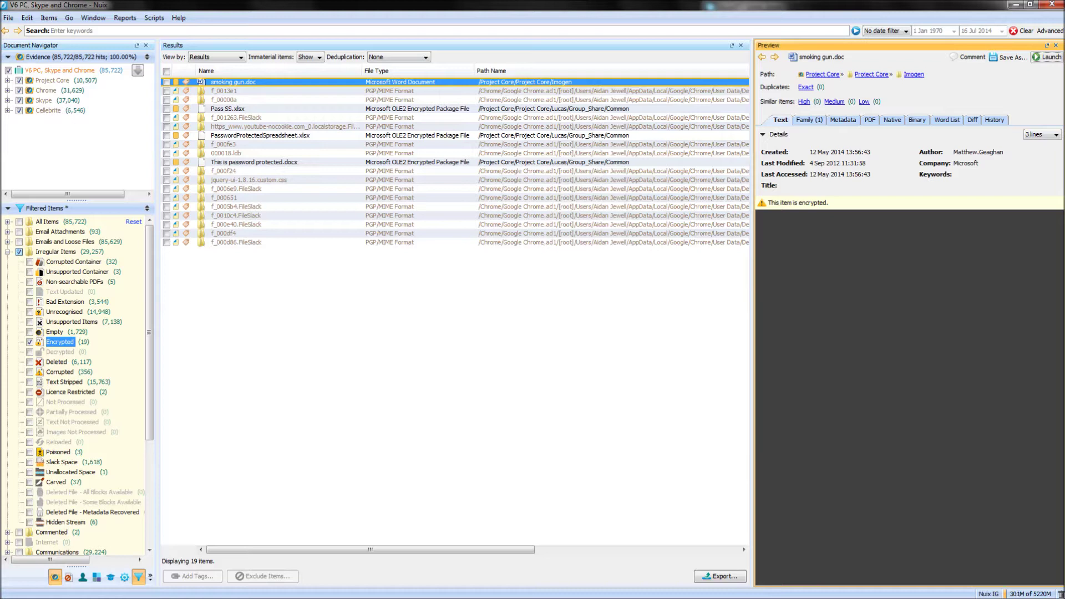
click(67, 343)
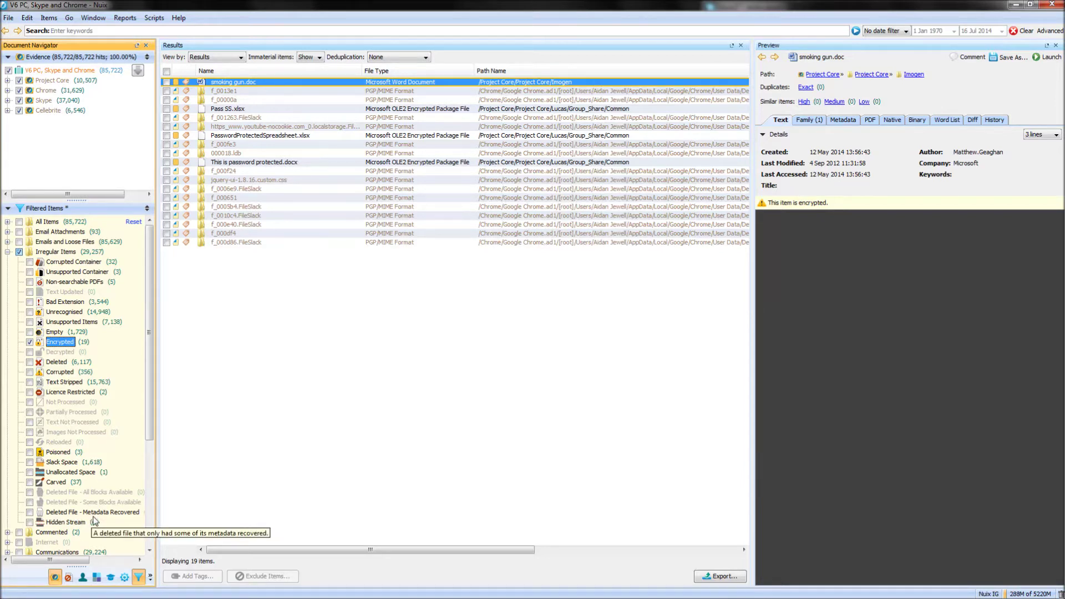
- Switch the filter from Encrypted to Non-searchable PDFs, confirm FedEx_Bill.pdf has no text, and tick all five
click(30, 342)
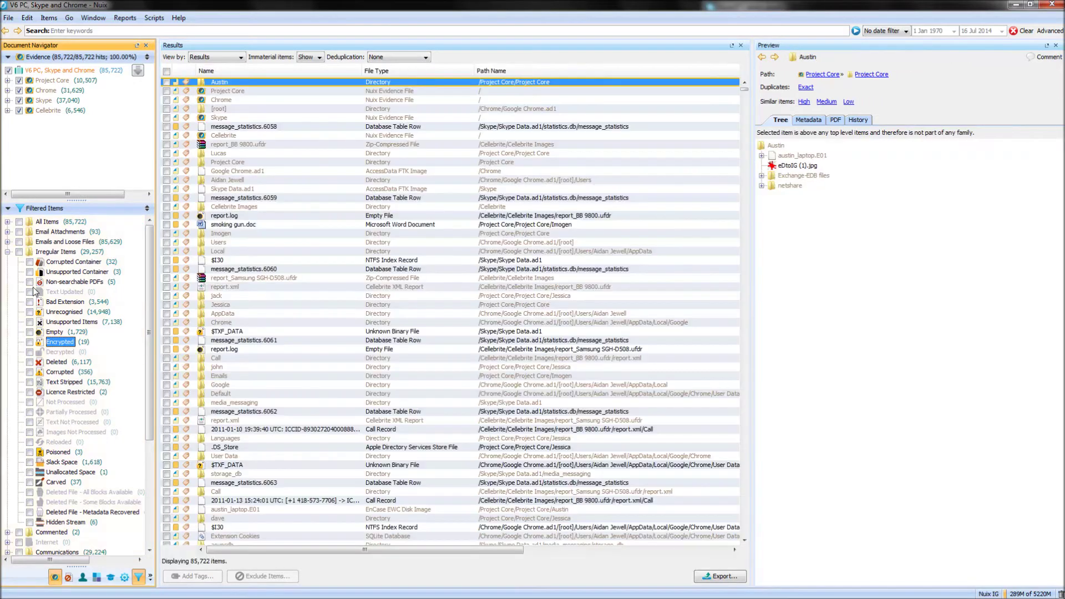
click(30, 283)
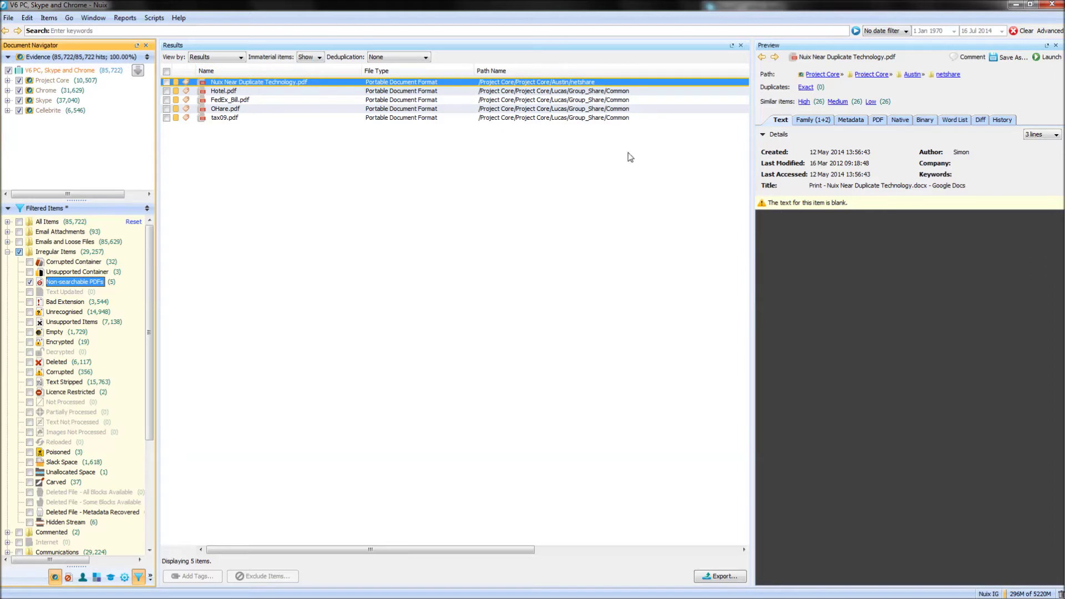
click(600, 102)
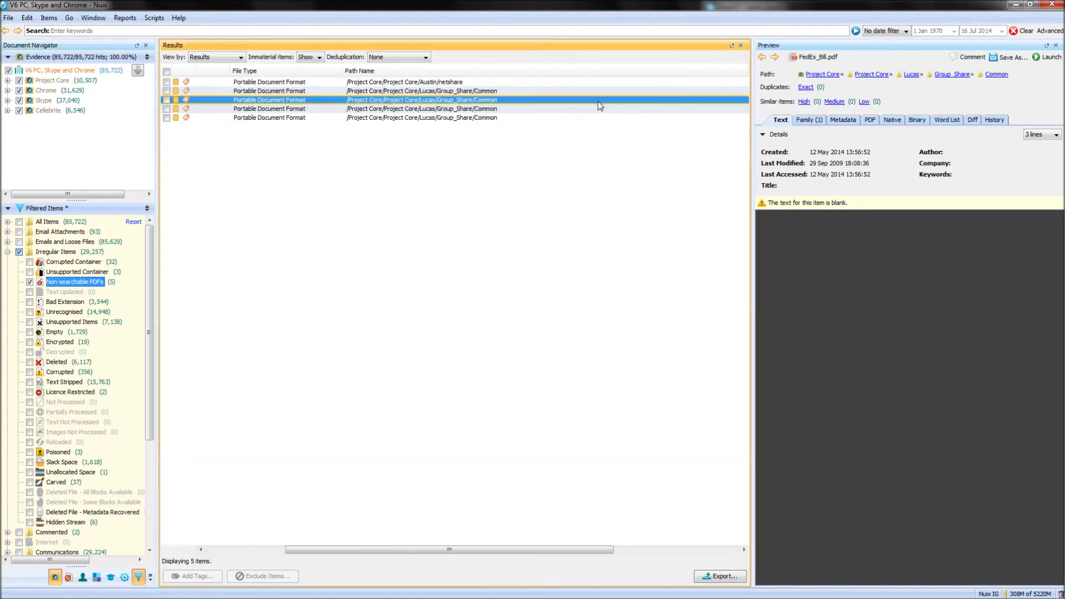
click(893, 123)
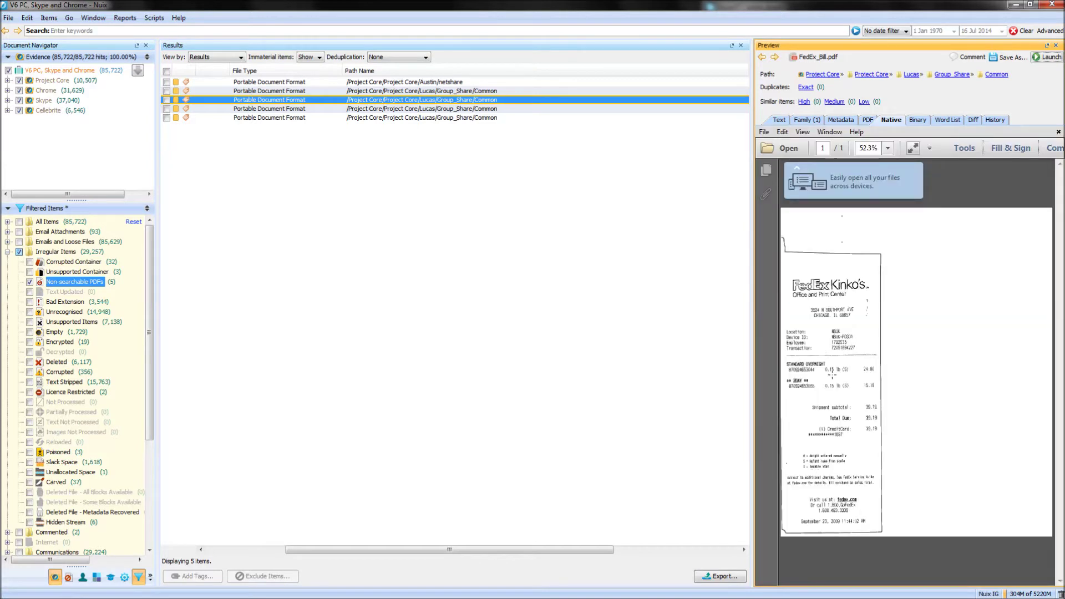
click(780, 120)
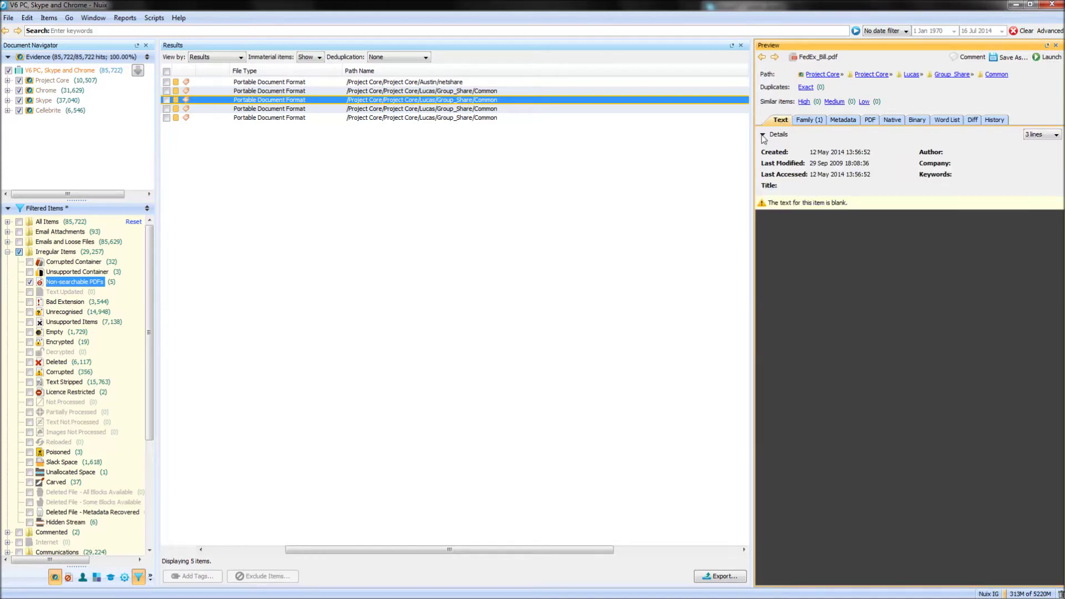
click(260, 103)
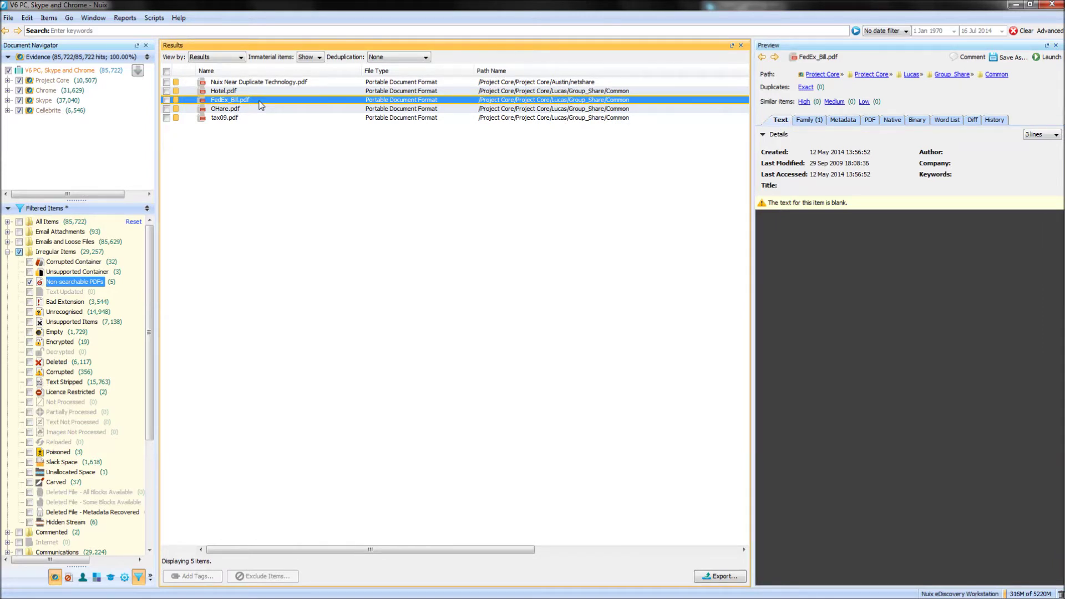
click(168, 71)
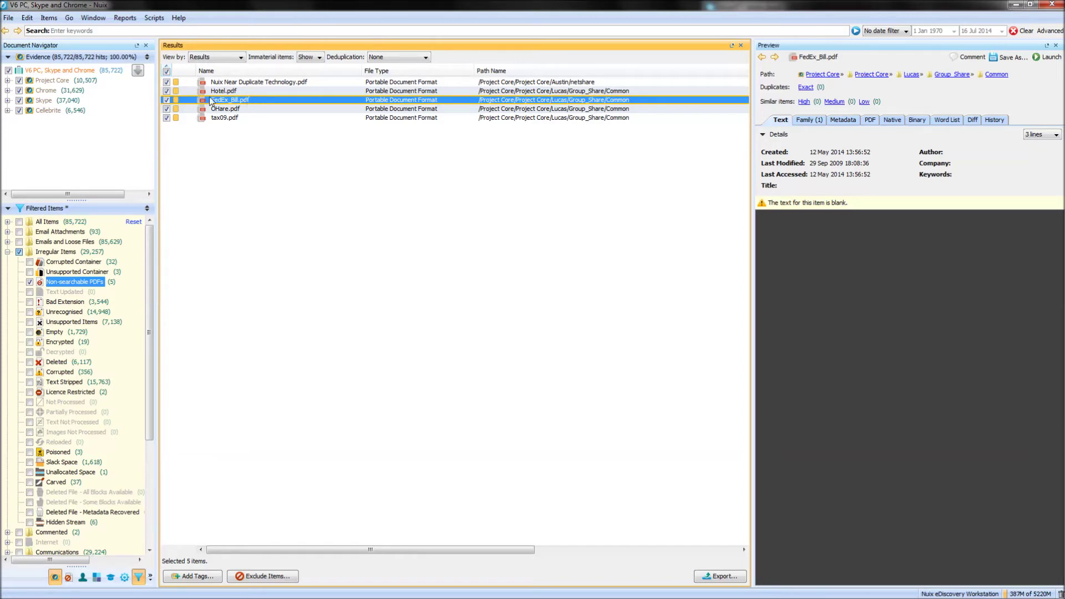
- Run OCR on the five selected PDFs with parallel processing at 2 workers, 4,000 MB each
right_click(238, 101)
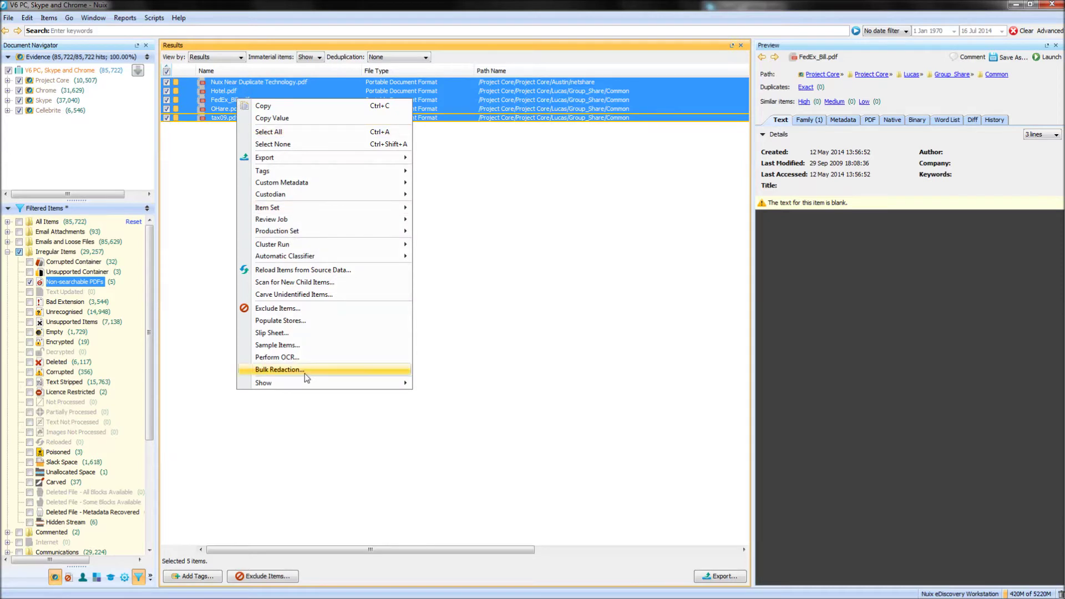
click(290, 359)
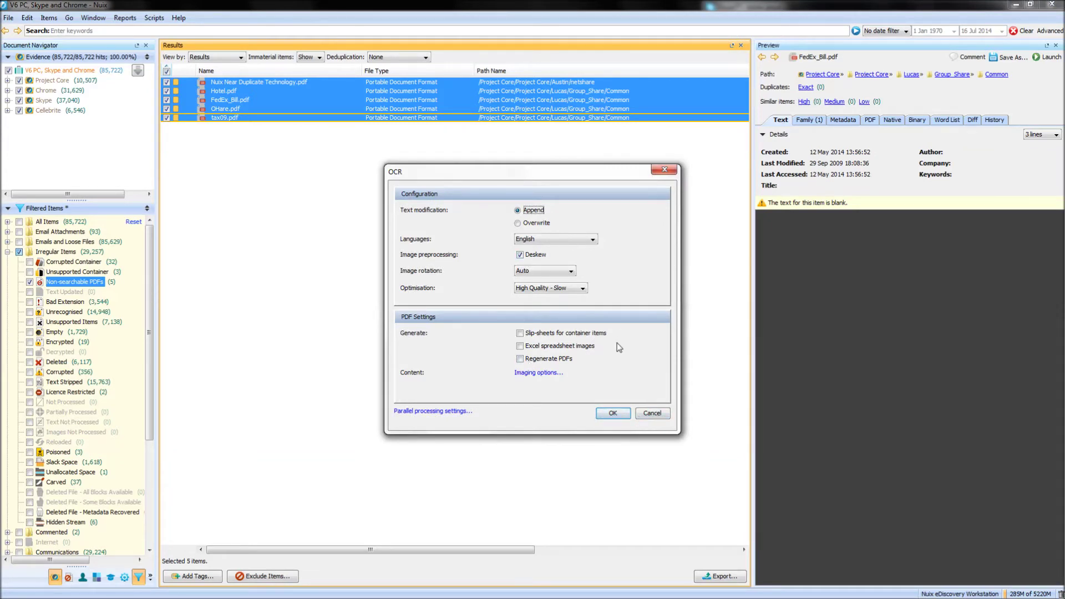
click(457, 412)
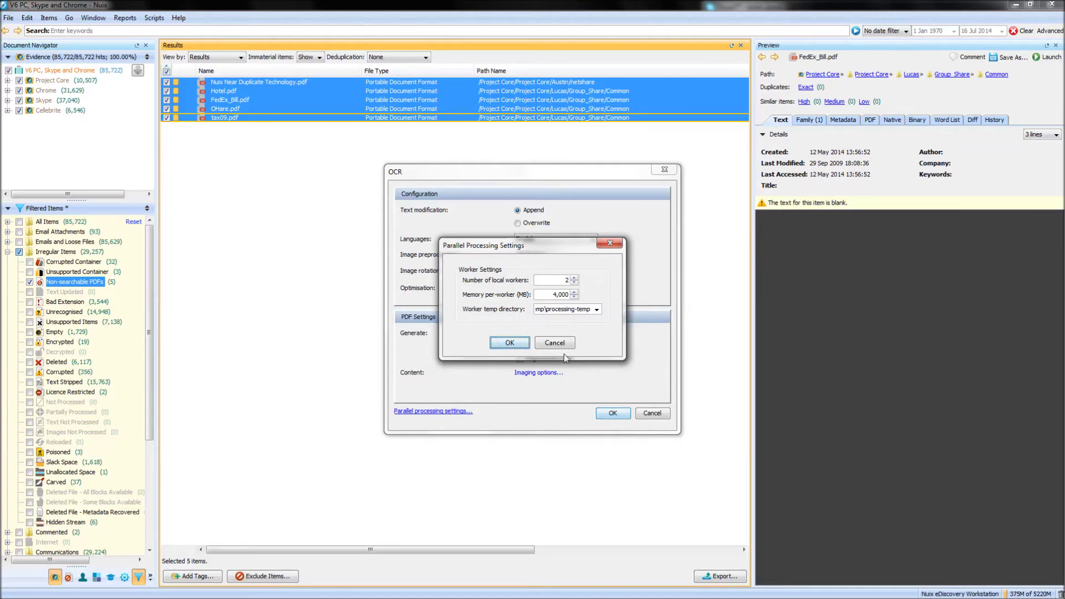
key(Return)
key(Return)
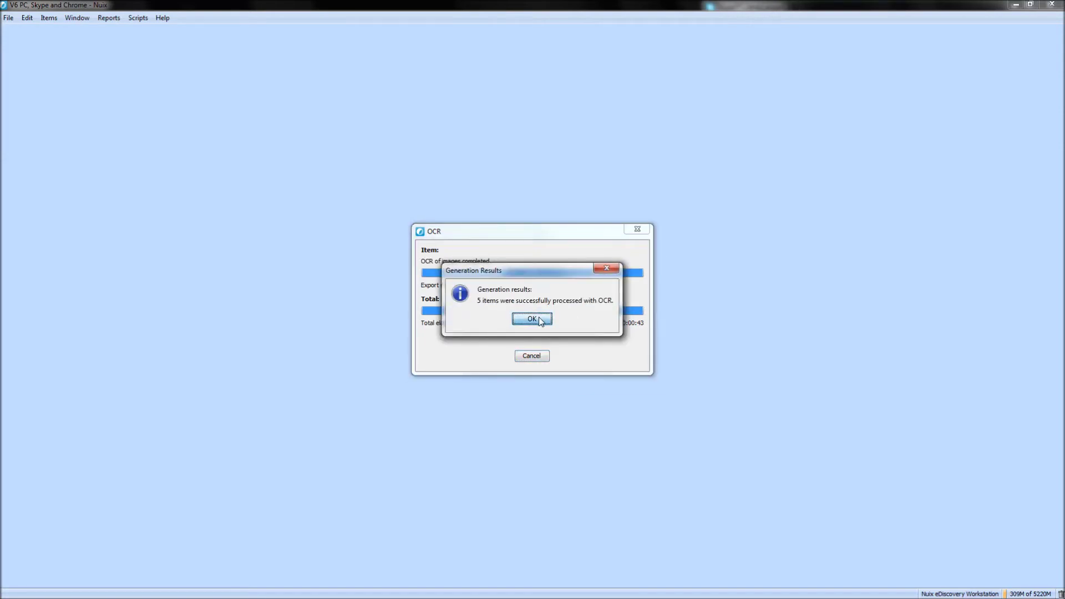
- Dismiss the OCR completion notice, close the processing-temp window, and expand Irregular Items to show Text Updated (5)
click(532, 319)
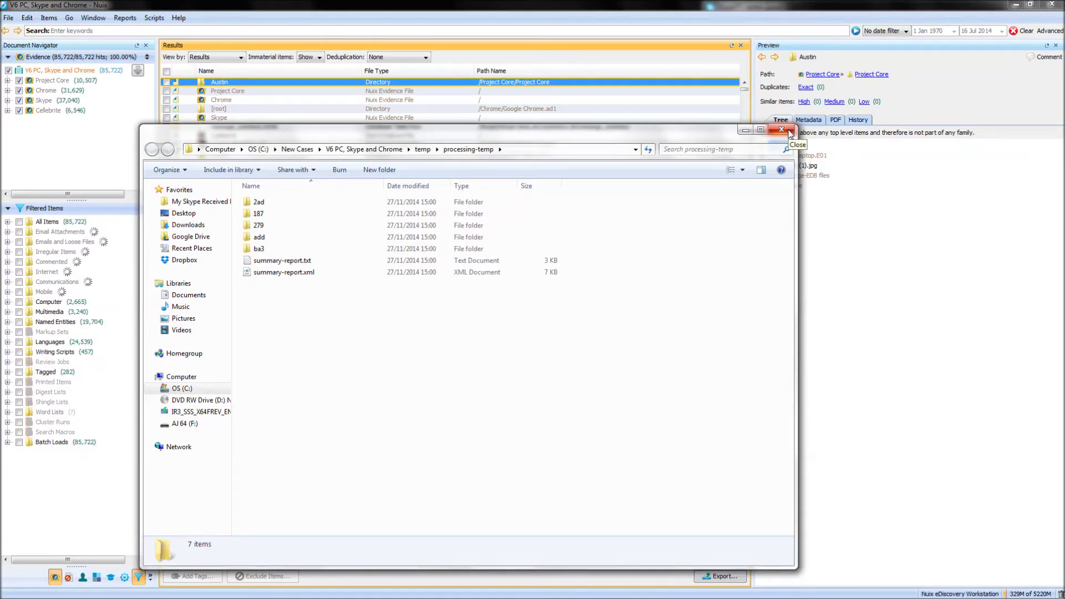
click(789, 132)
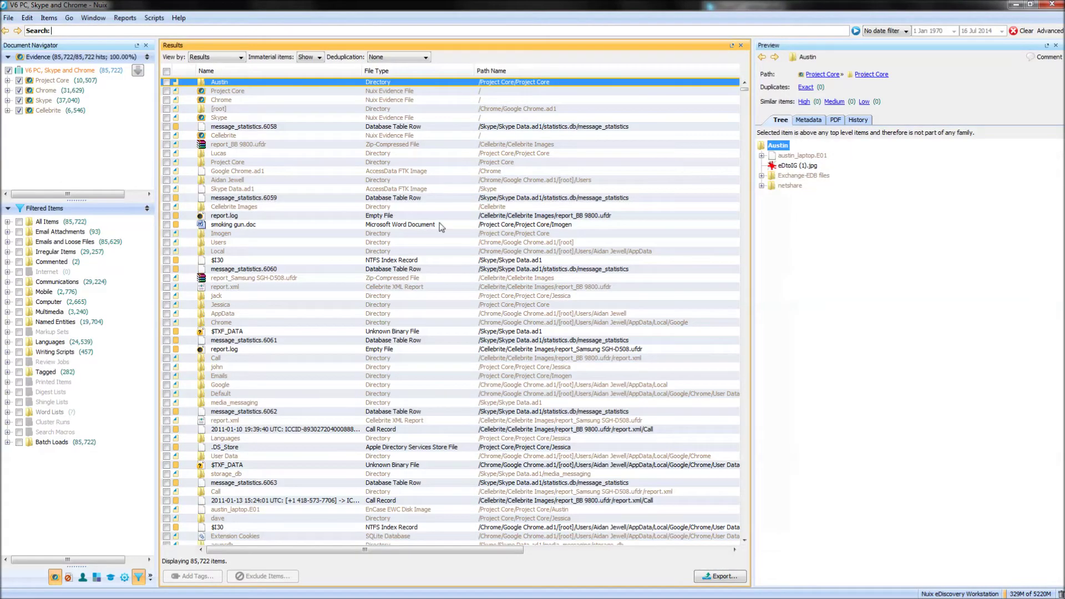
click(9, 252)
click(34, 293)
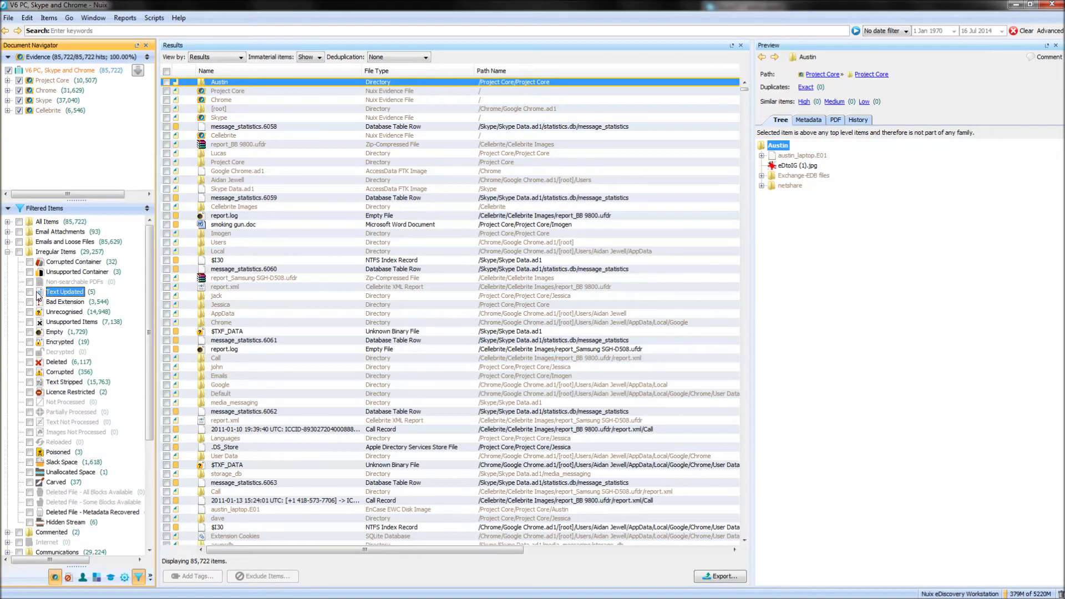
click(29, 293)
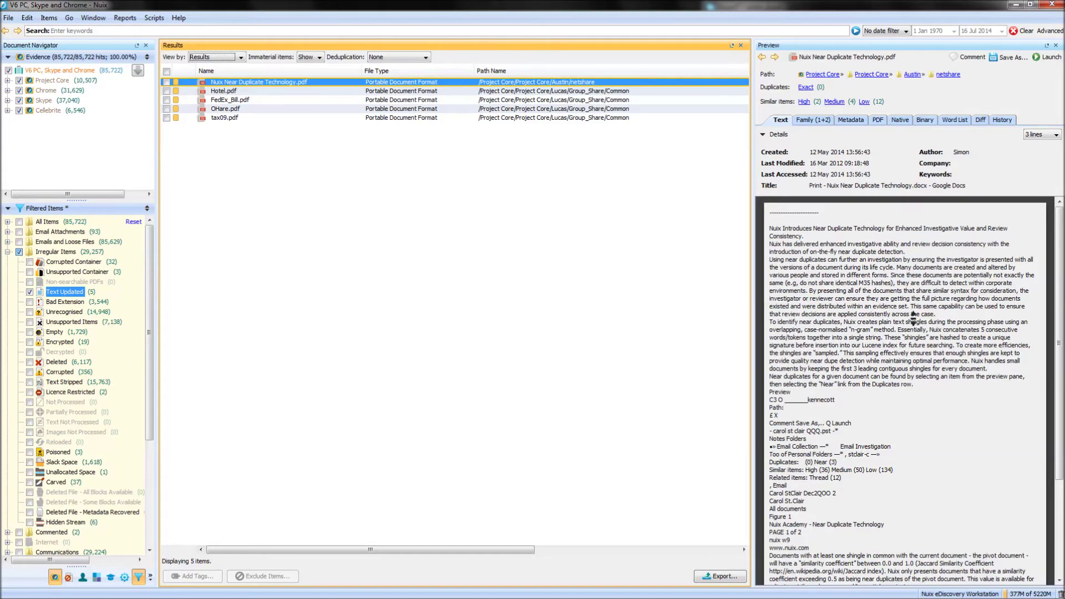
scroll(913, 314, down, 5)
click(899, 119)
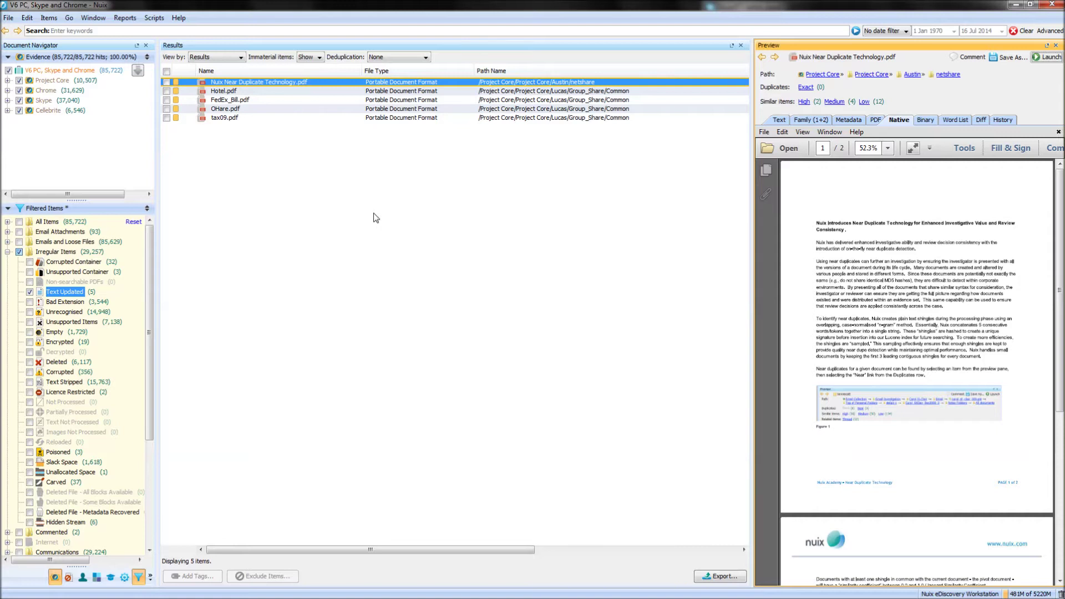
click(432, 291)
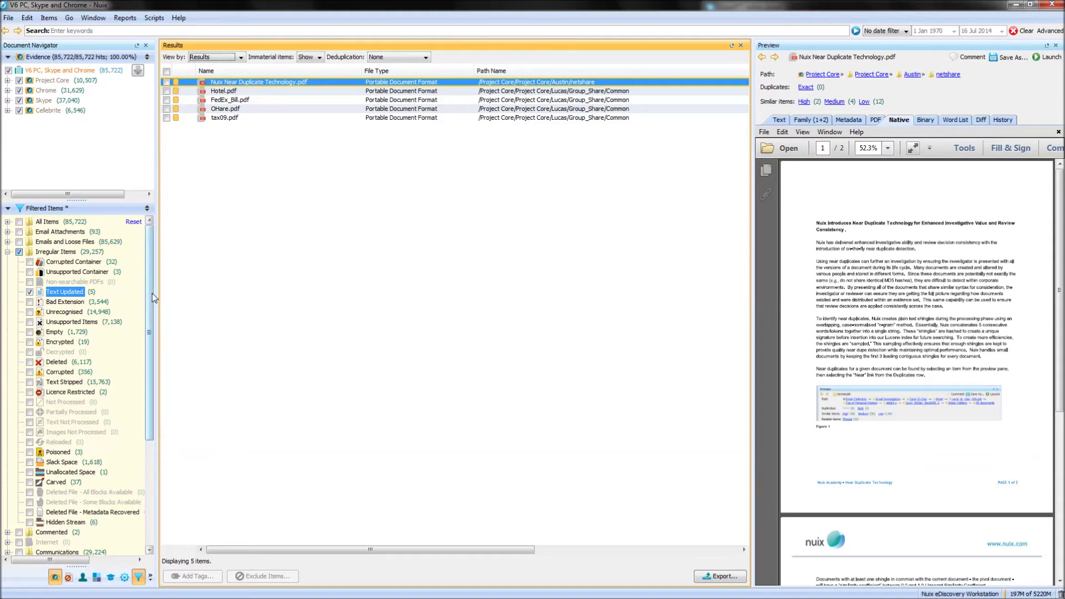
click(30, 292)
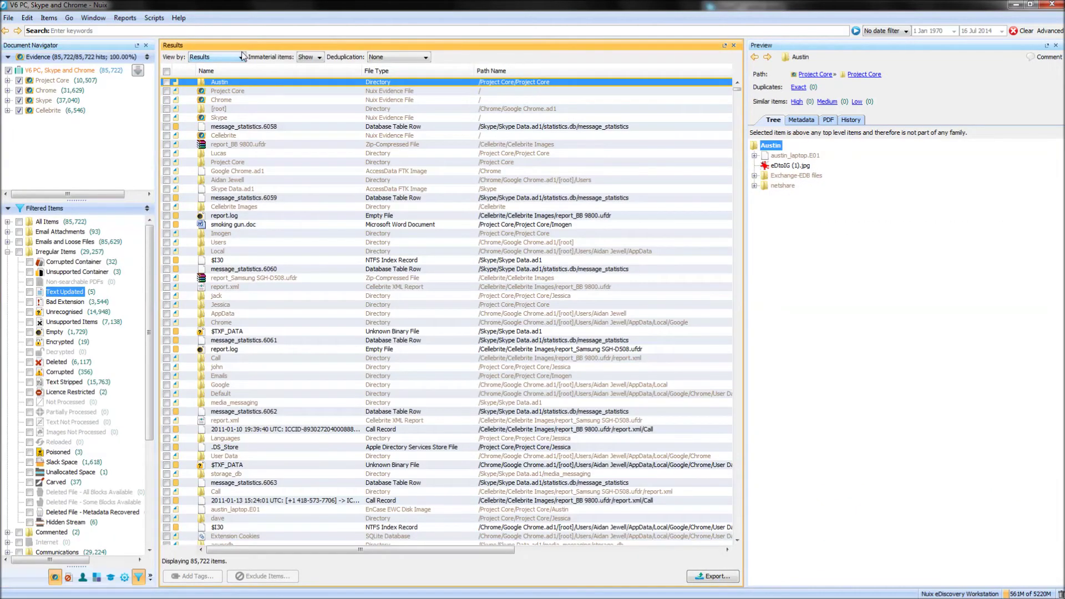
- Switch the results to Thumbnails view and tick the image15.png thumbnail
click(242, 56)
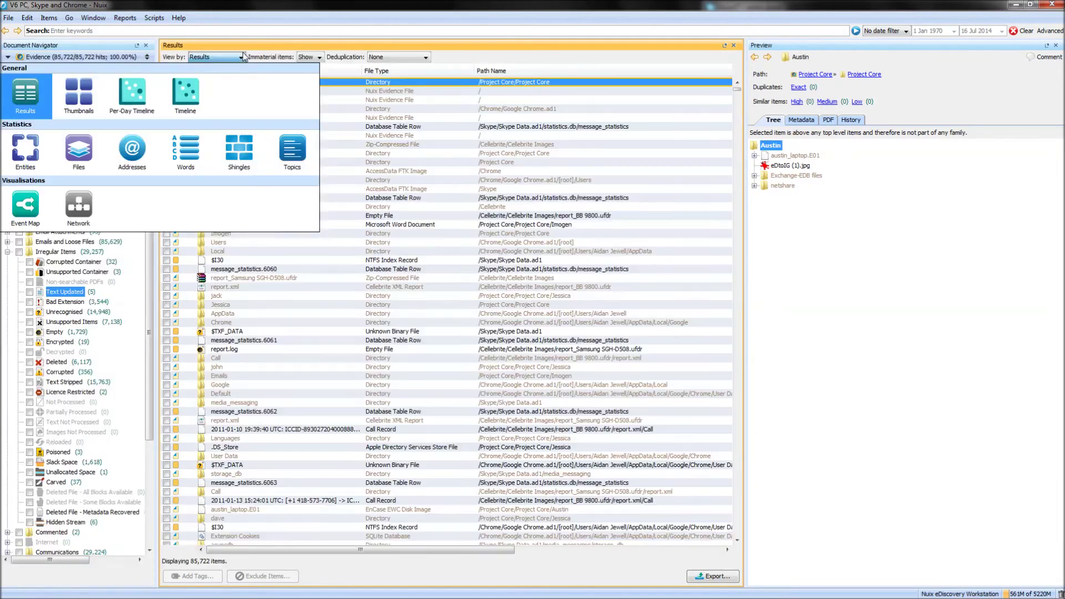
click(97, 107)
click(645, 309)
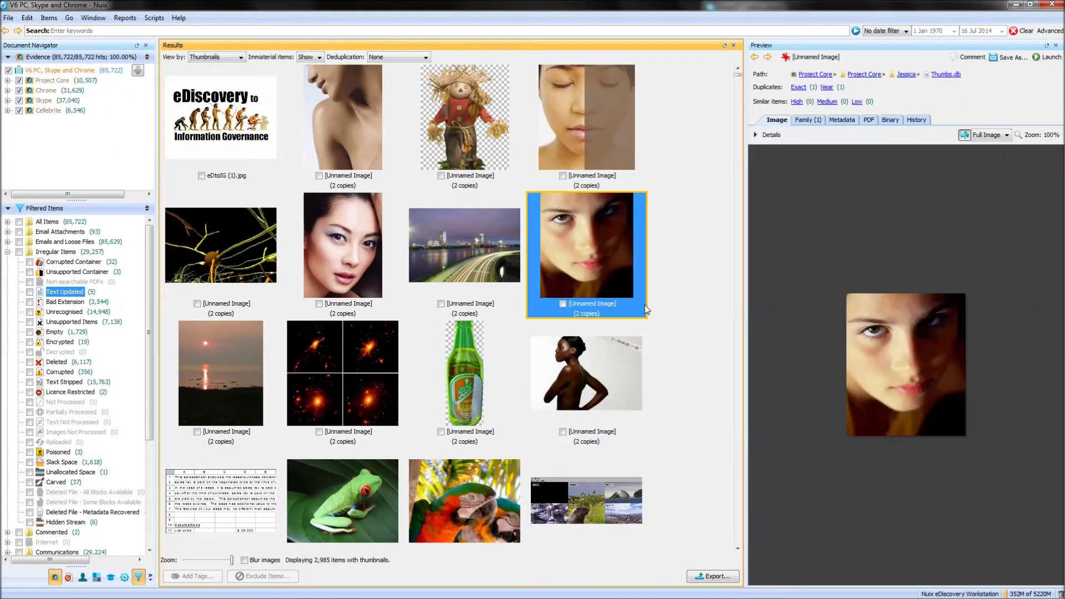
key(Down)
key(Down)
key(Down)
key(Down)
key(Down)
key(Down)
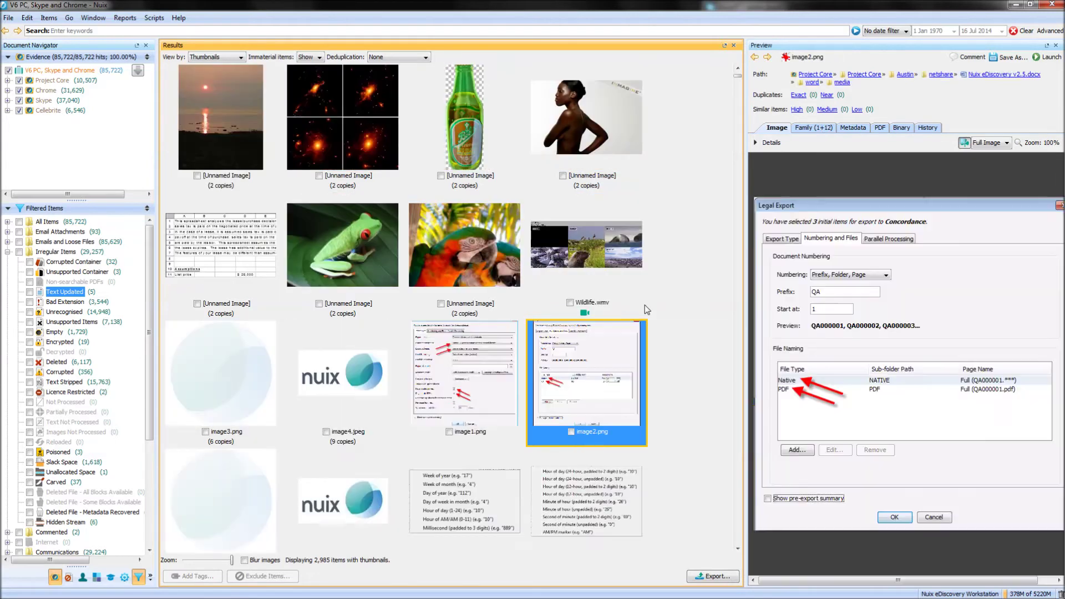
key(Down)
key(Down)
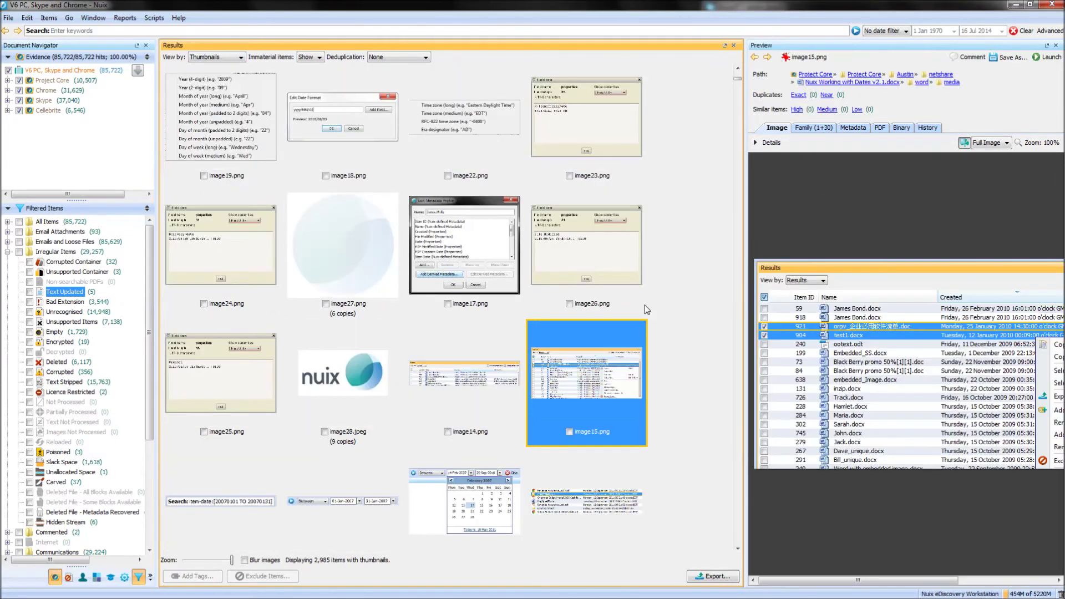
click(569, 431)
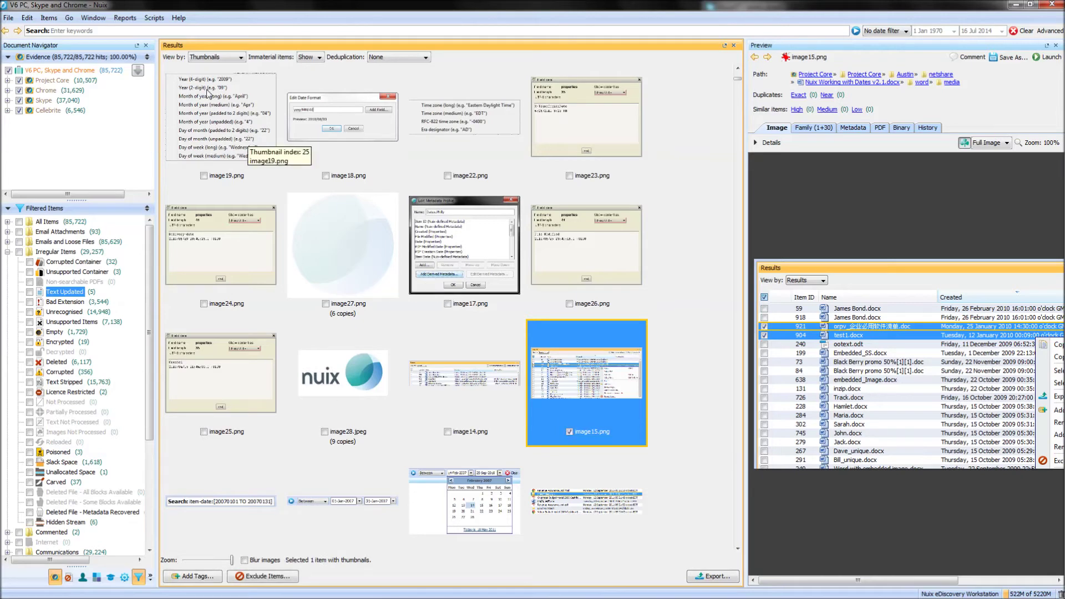
- Return to the Results list view and tick the image15.png row
click(213, 57)
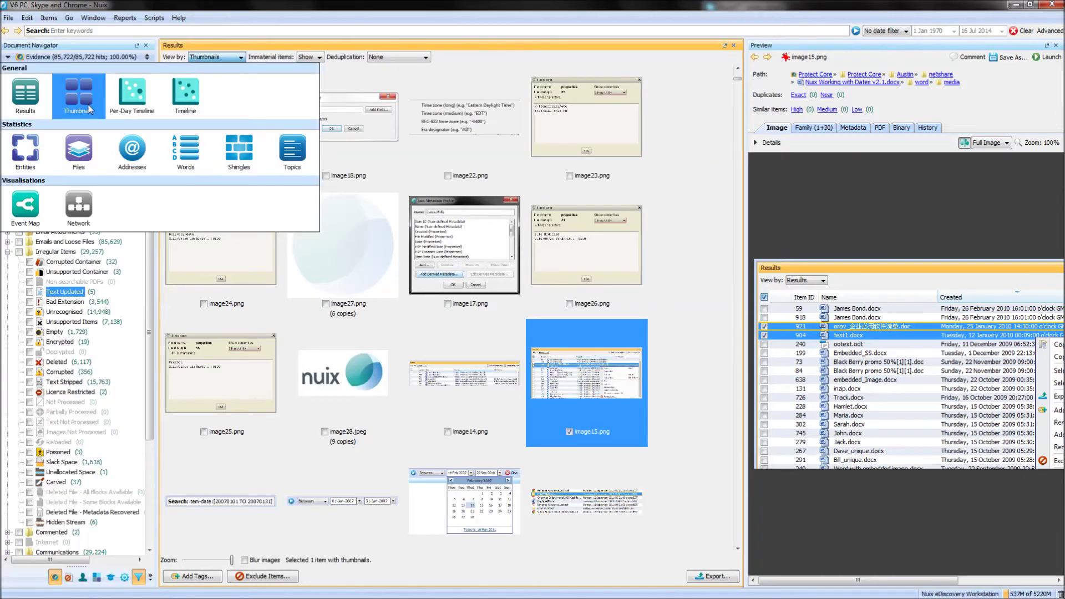
click(27, 100)
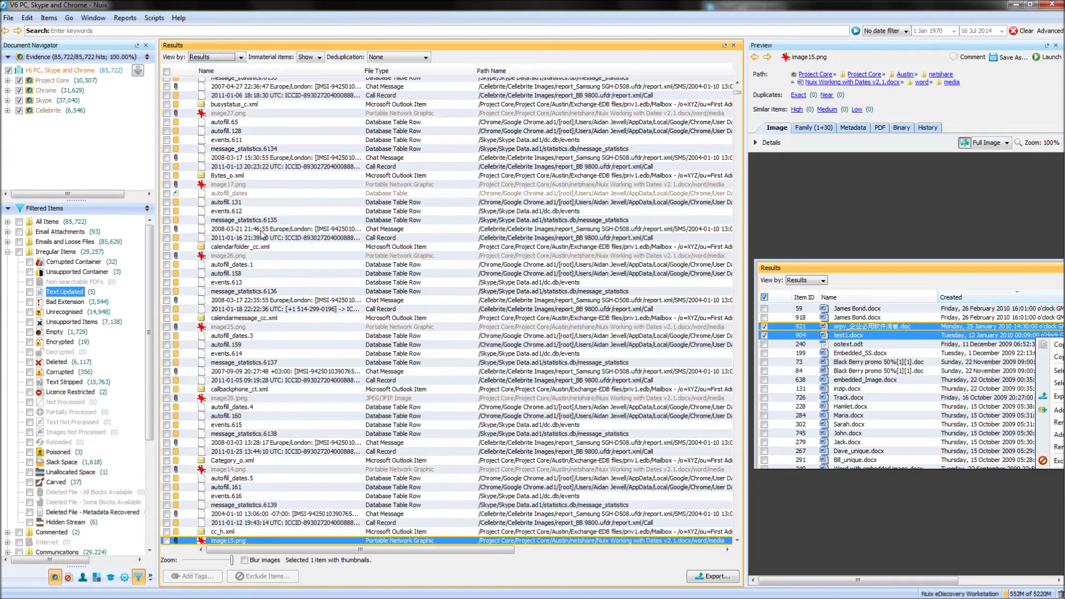
click(166, 541)
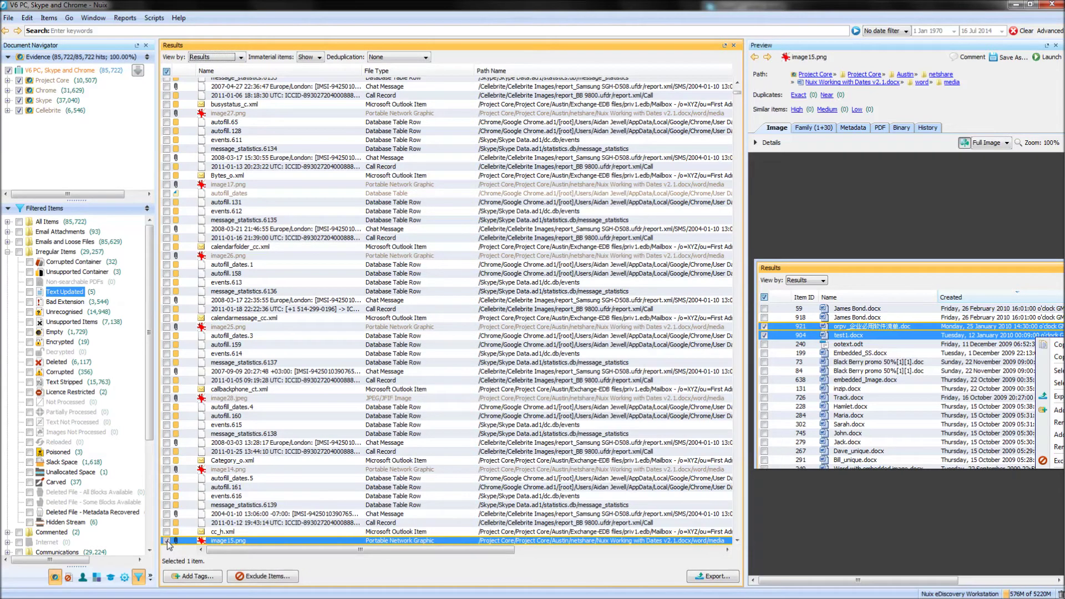
- Perform OCR on the marked image15.png item
right_click(224, 542)
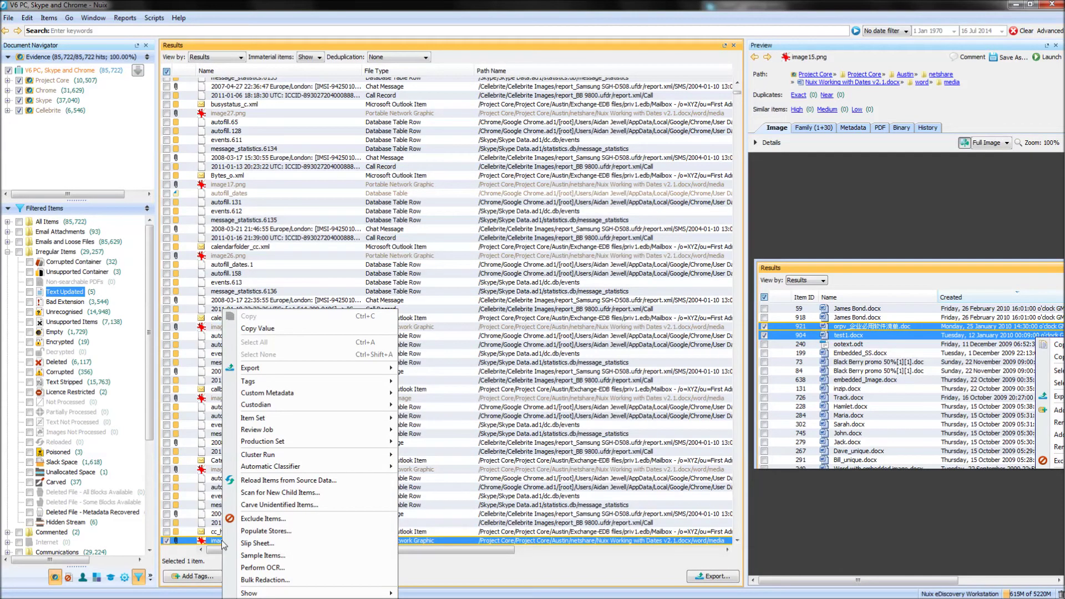
click(290, 568)
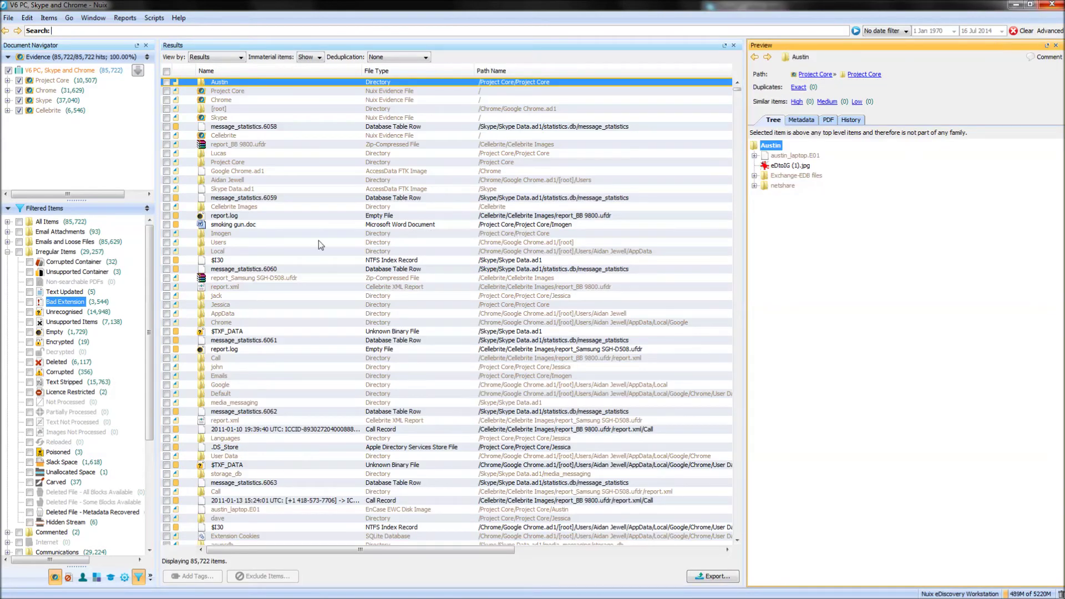
- Filter to the 3,544 Bad Extension items and preview Obscure.ini as an Excel spreadsheet
click(30, 303)
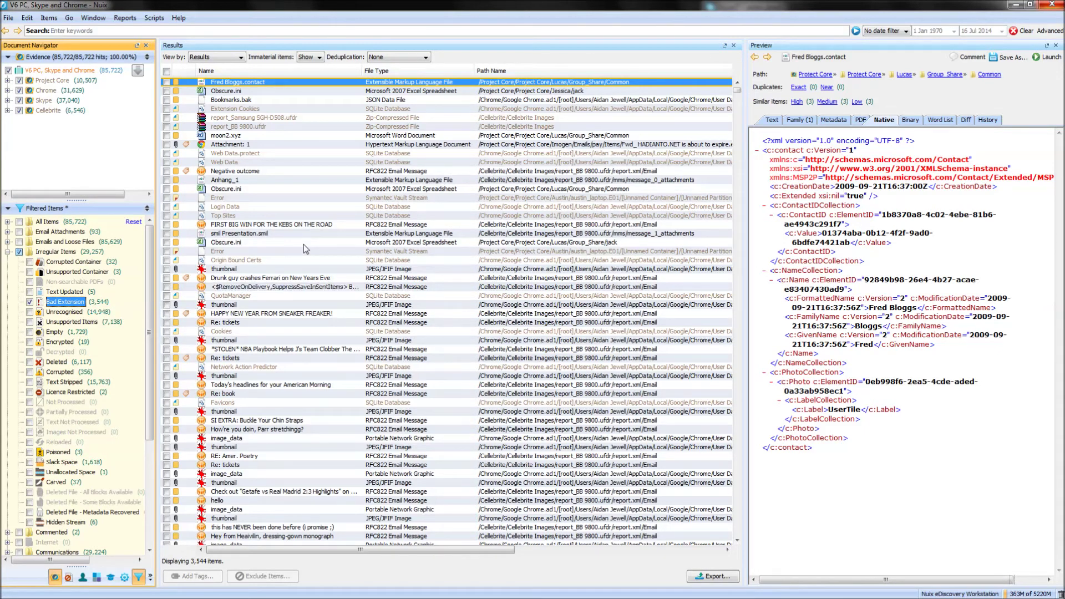
click(229, 91)
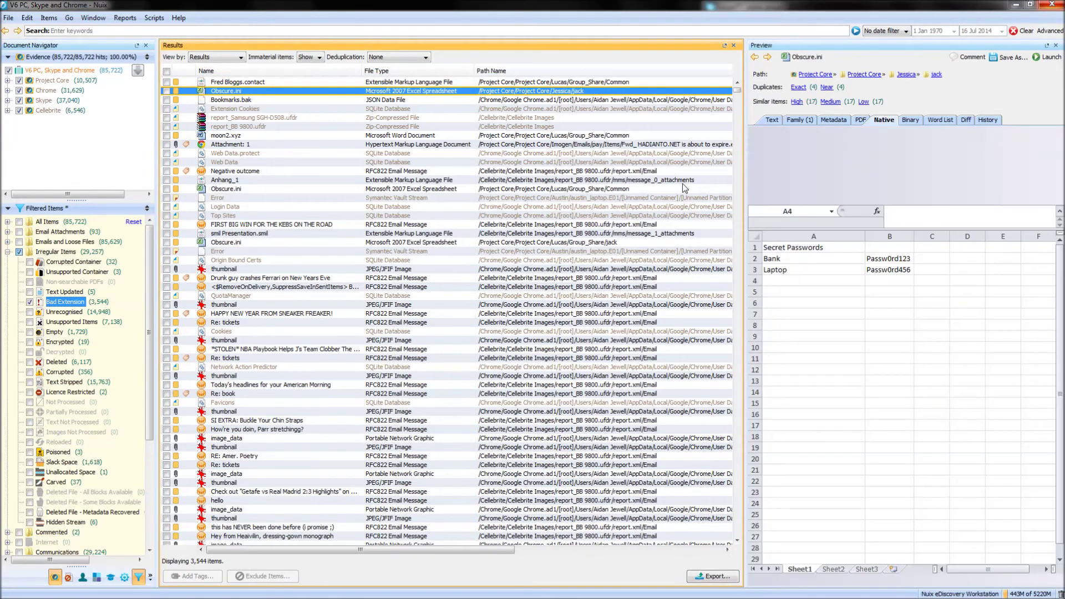